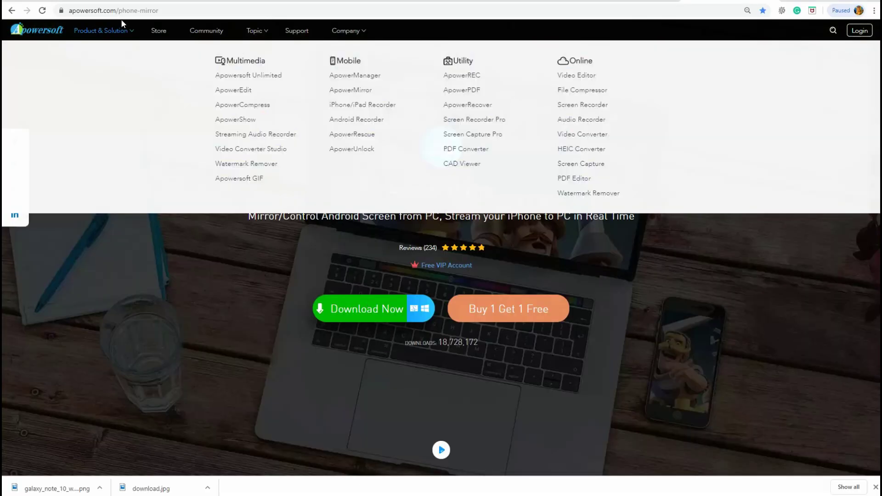
Select the current page address, then clear the selection
left_click(128, 11)
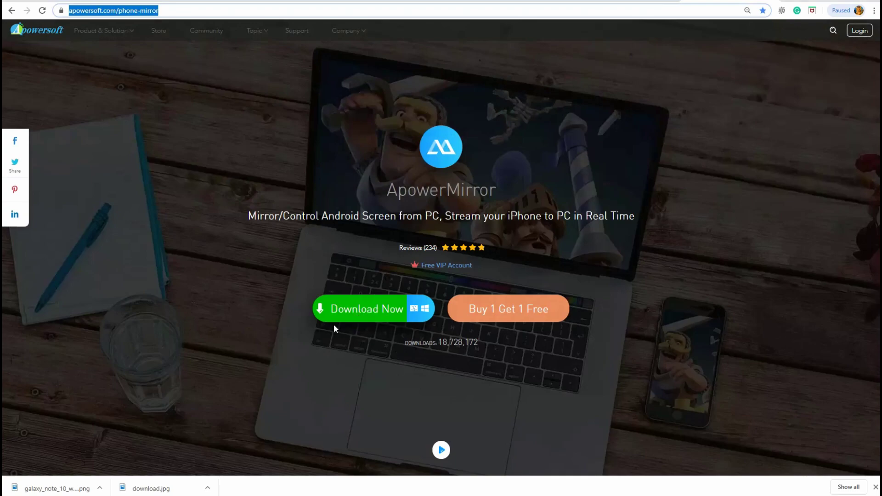
left_click(743, 346)
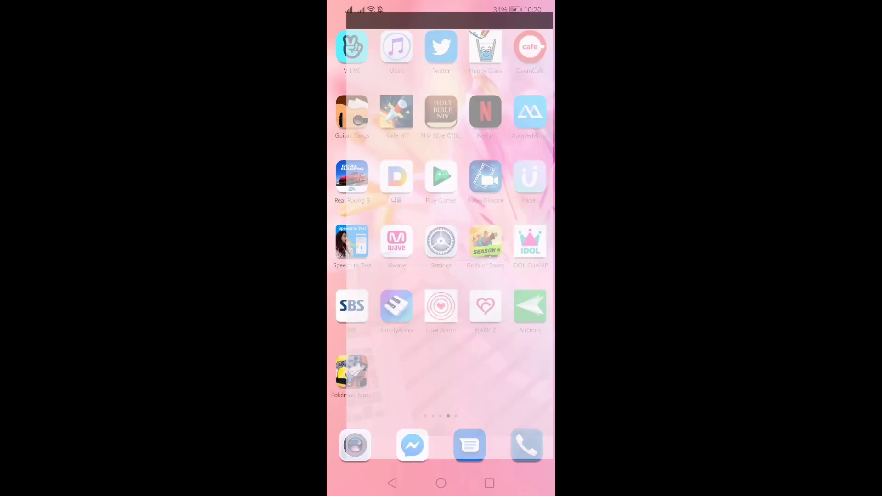